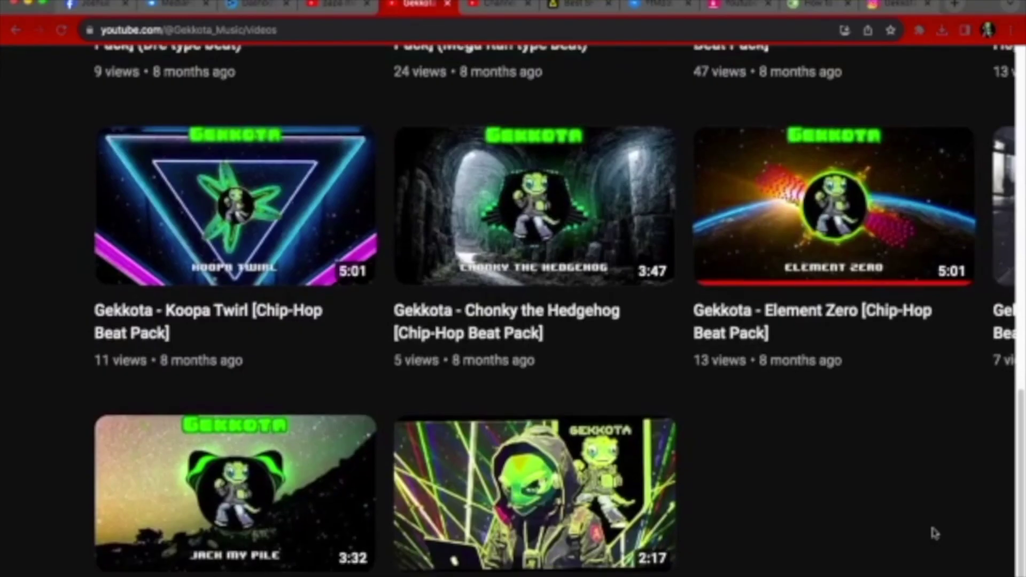
scroll(933, 531, up, 8)
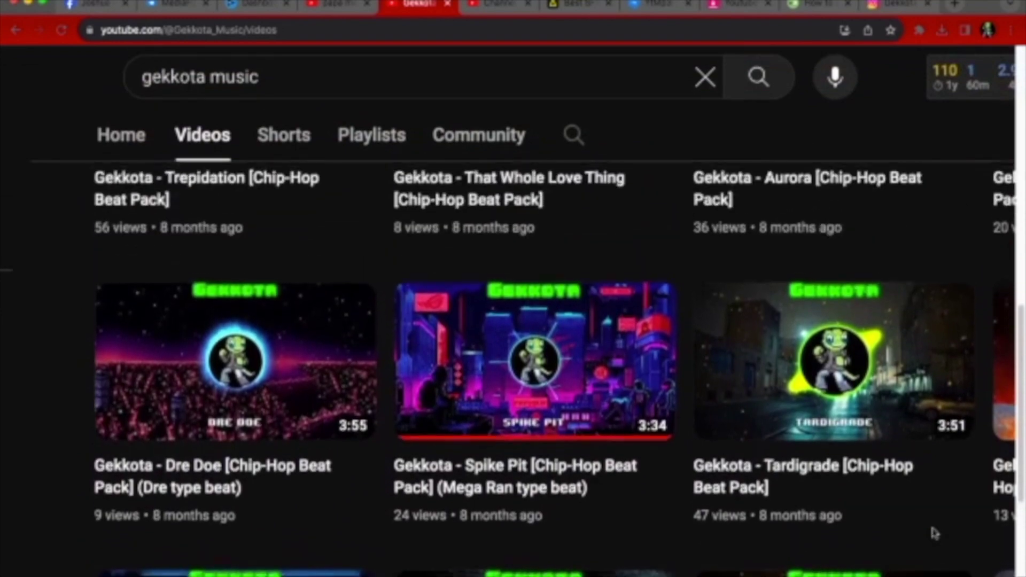
scroll(933, 533, up, 7)
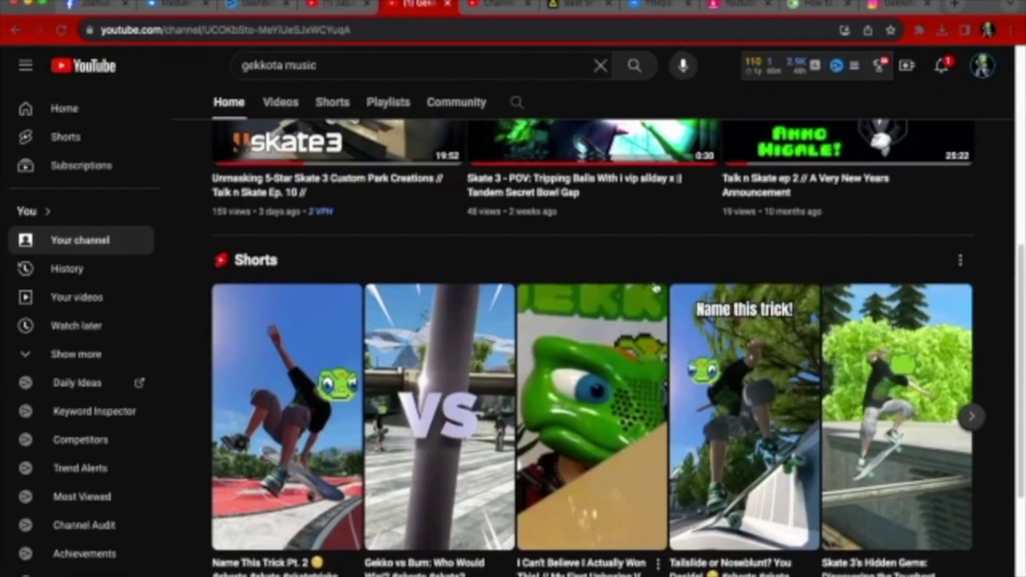
scroll(653, 287, up, 5)
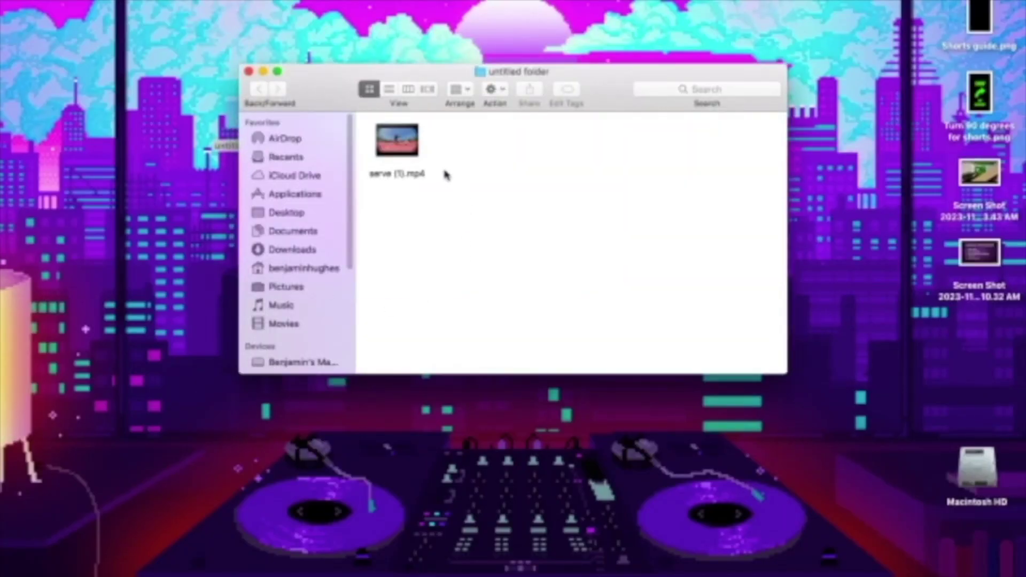
Close the untitled folder window and show the gekko head search results as icons in Finder.
mouse_move(401, 152)
click(104, 177)
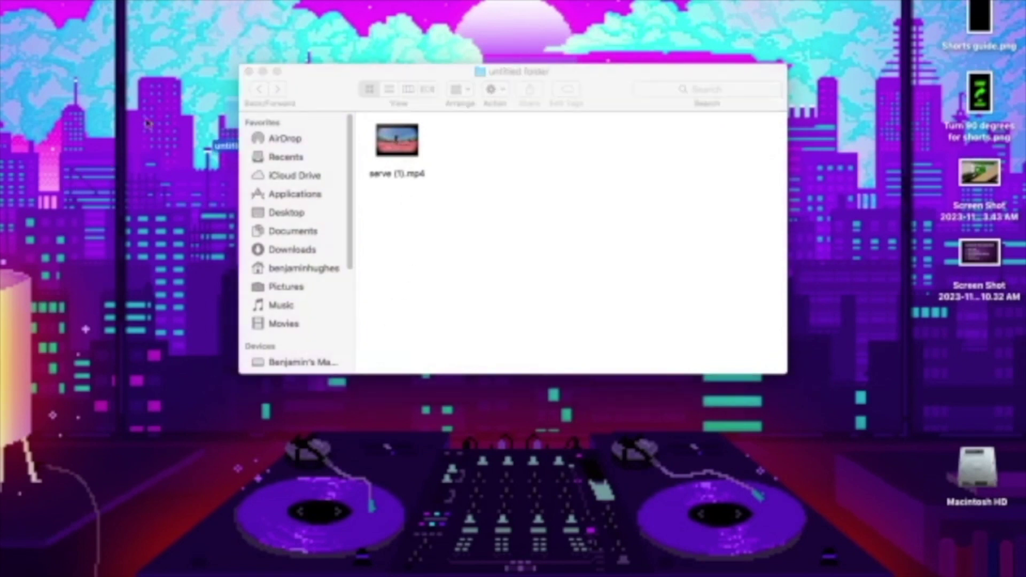
click(249, 73)
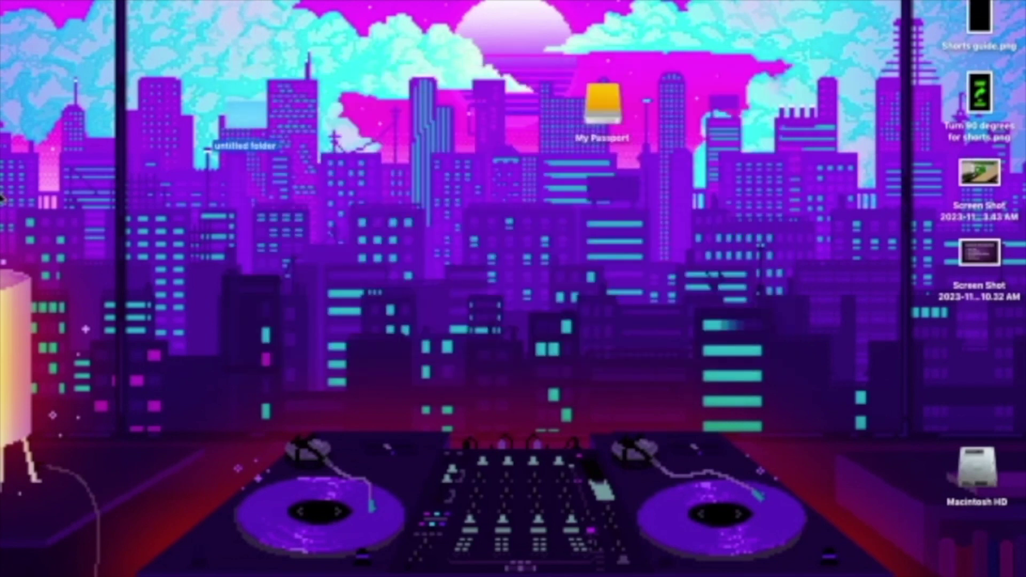
mouse_move(4, 187)
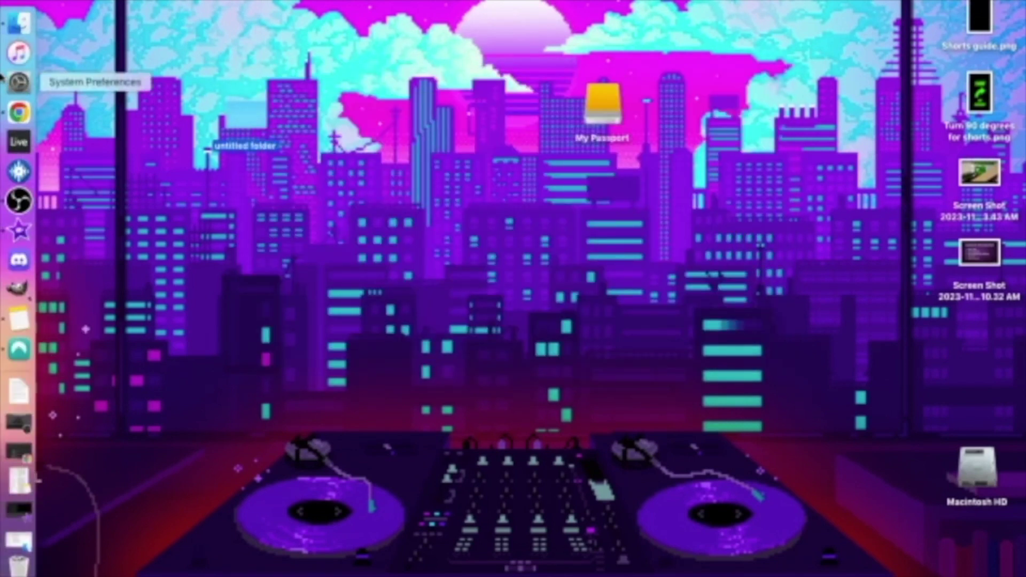
click(20, 22)
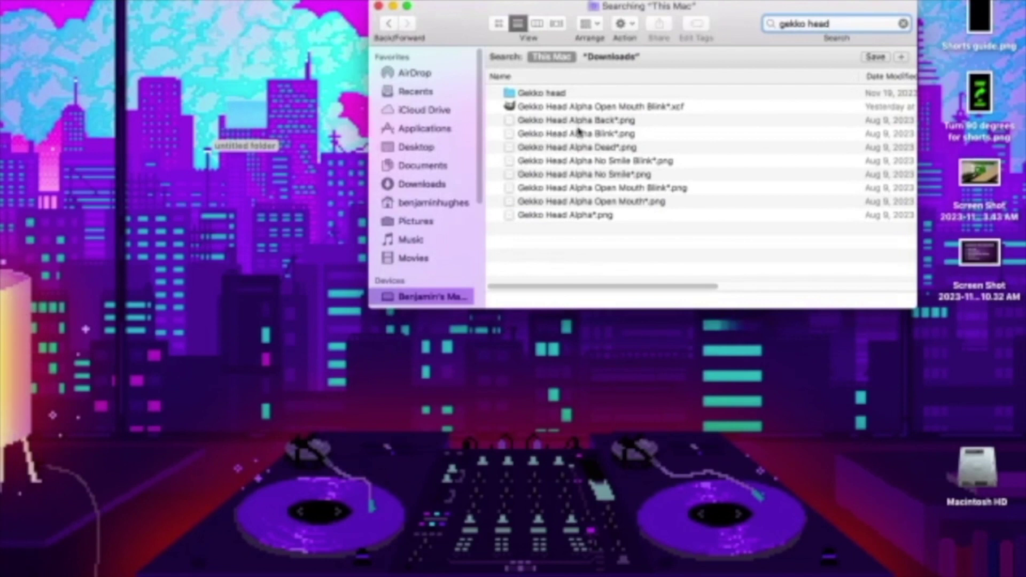
click(499, 24)
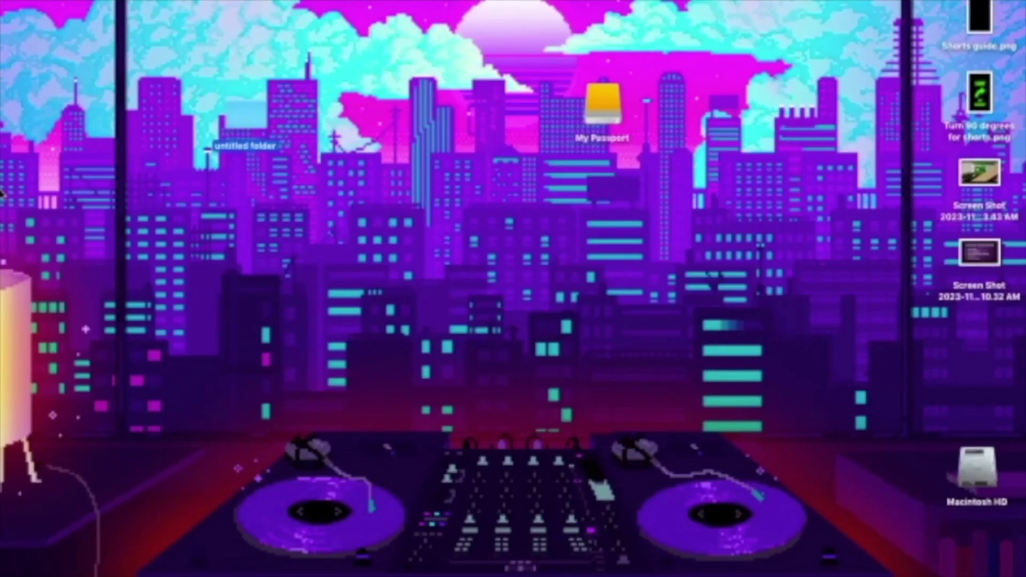
Switch to iMovie.
mouse_move(20, 182)
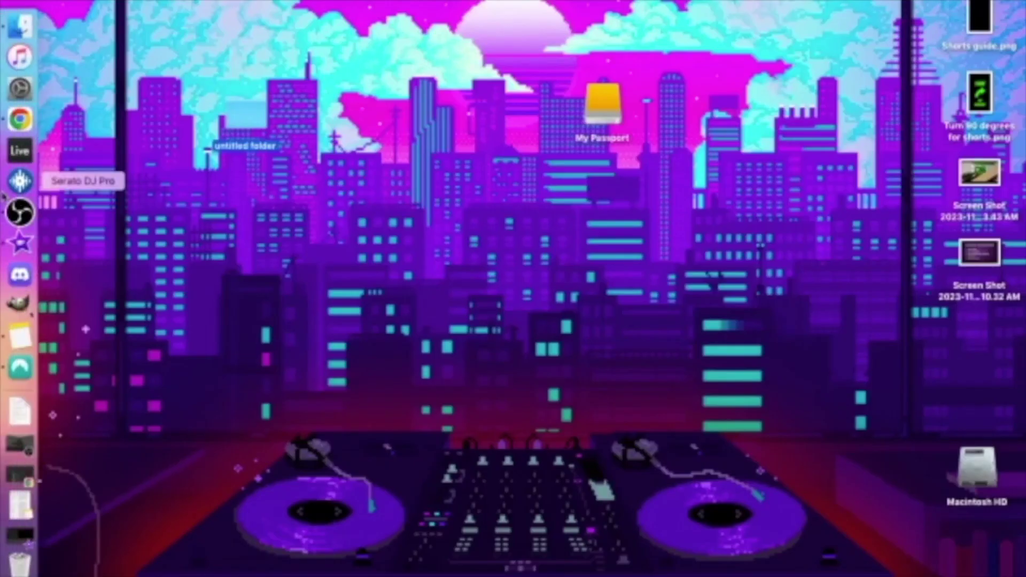
click(21, 243)
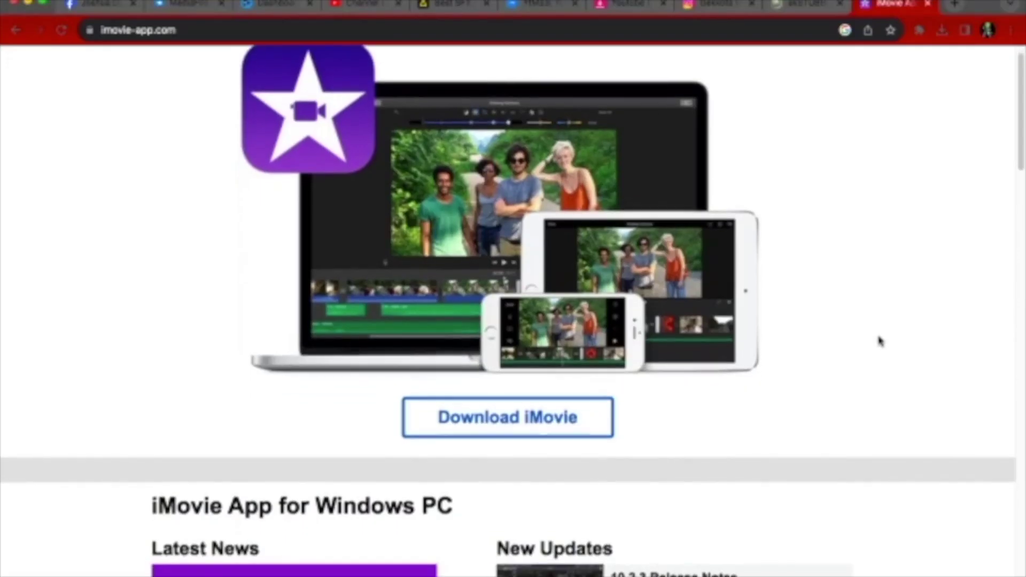
scroll(877, 339, down, 8)
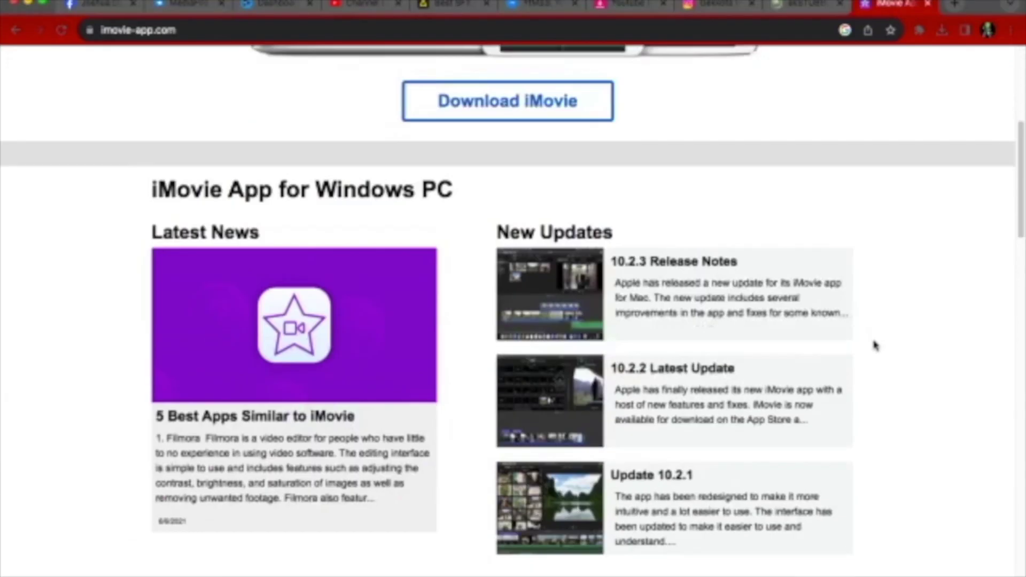
scroll(875, 345, down, 7)
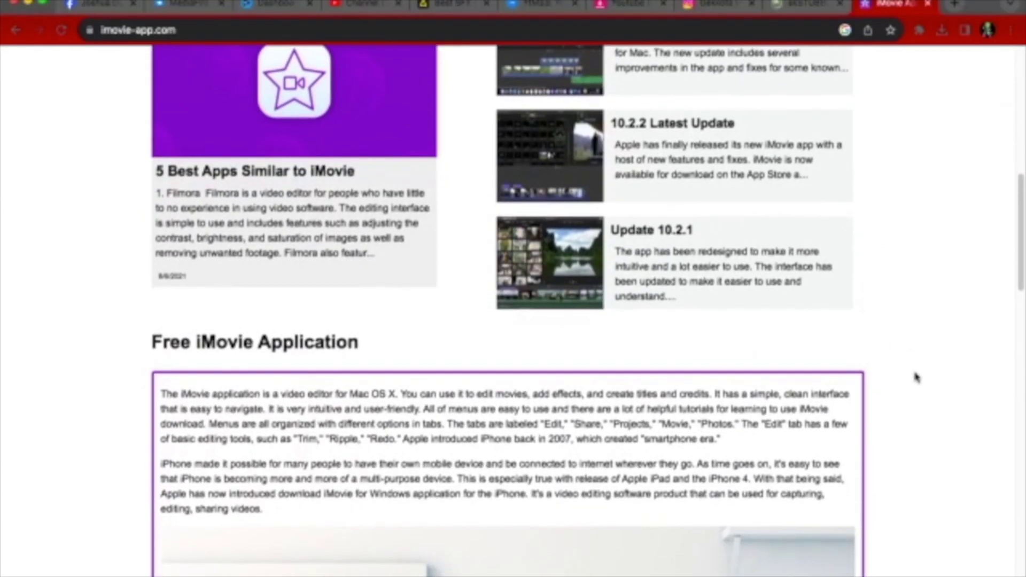
scroll(916, 381, down, 5)
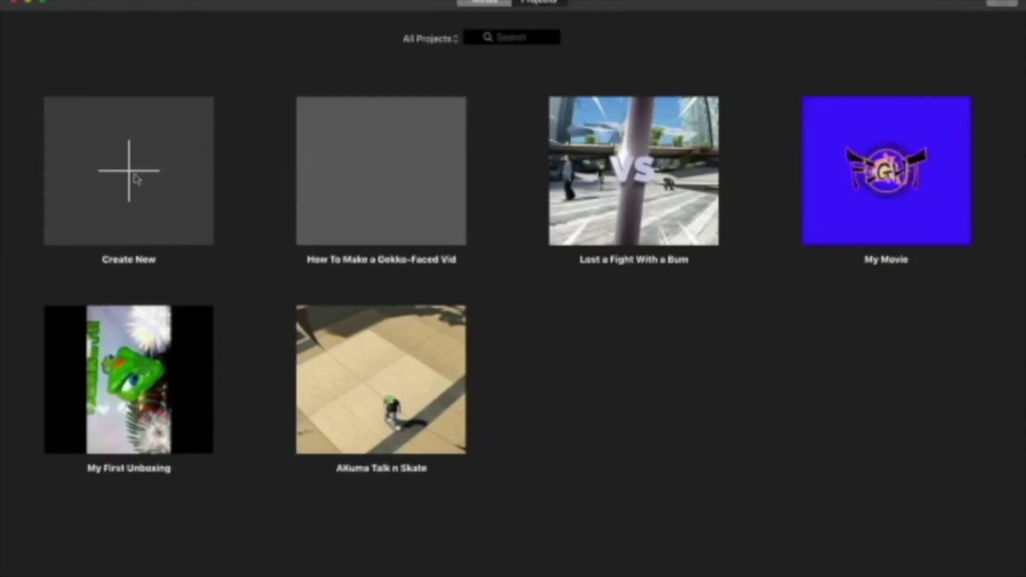
Create a new movie project and import serve (1).mp4 from the untitled folder on the Desktop.
click(136, 180)
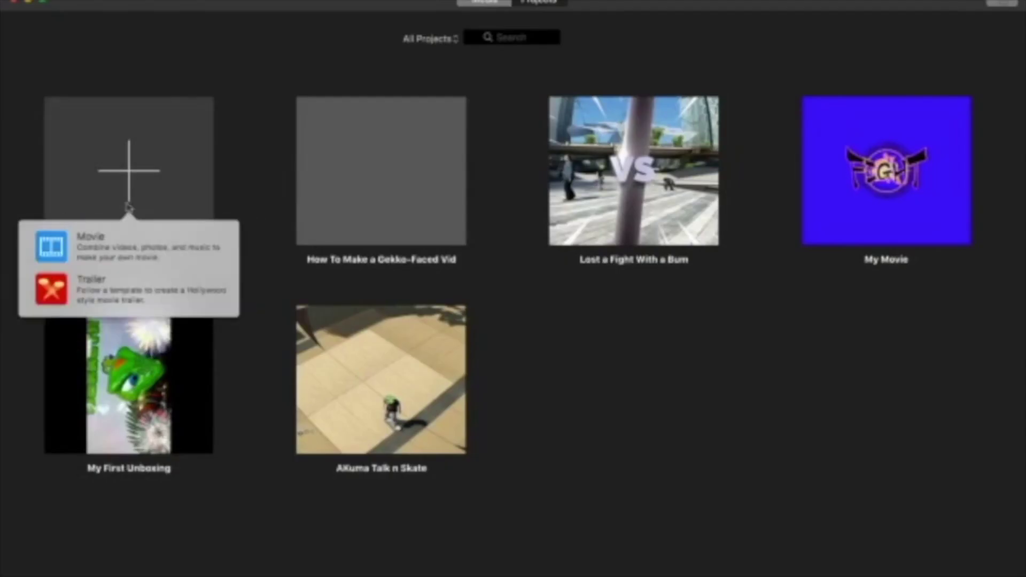
click(107, 250)
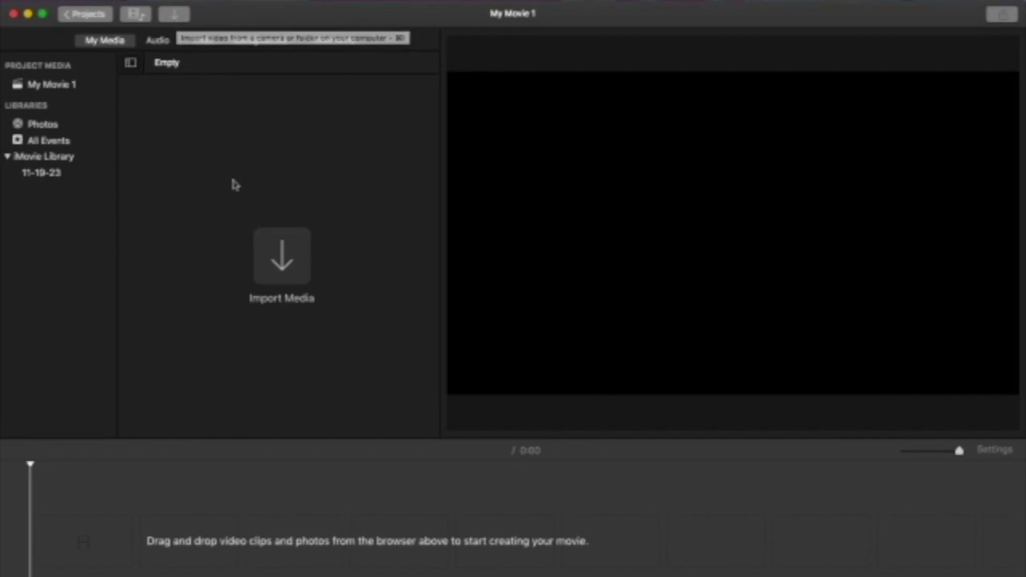
click(286, 270)
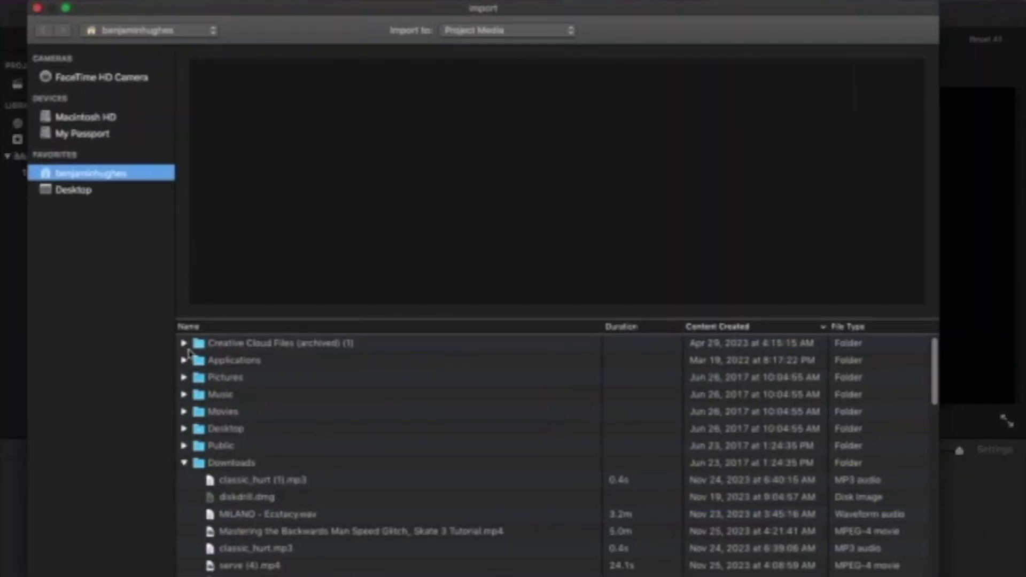
click(184, 430)
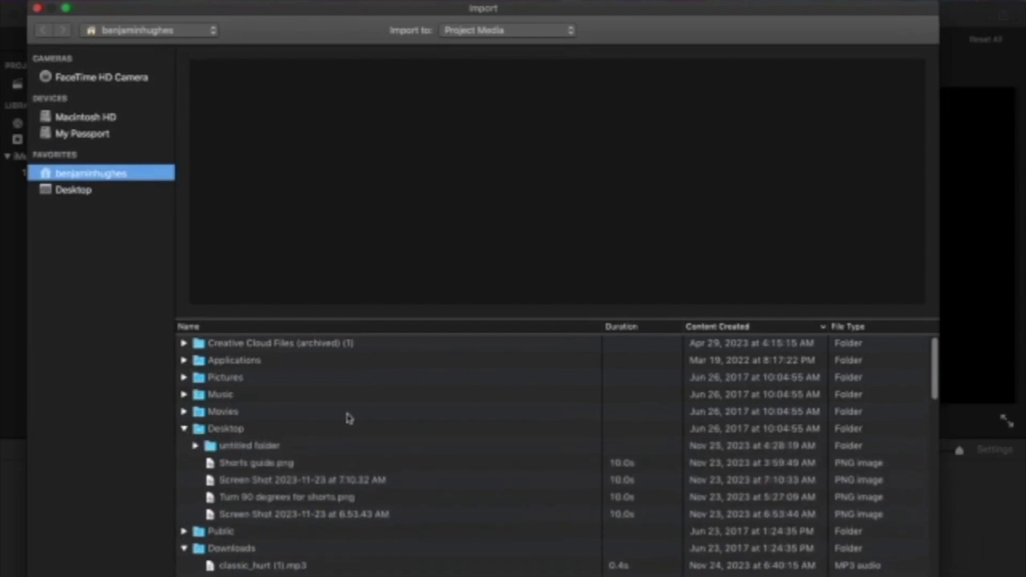
scroll(356, 409, down, 3)
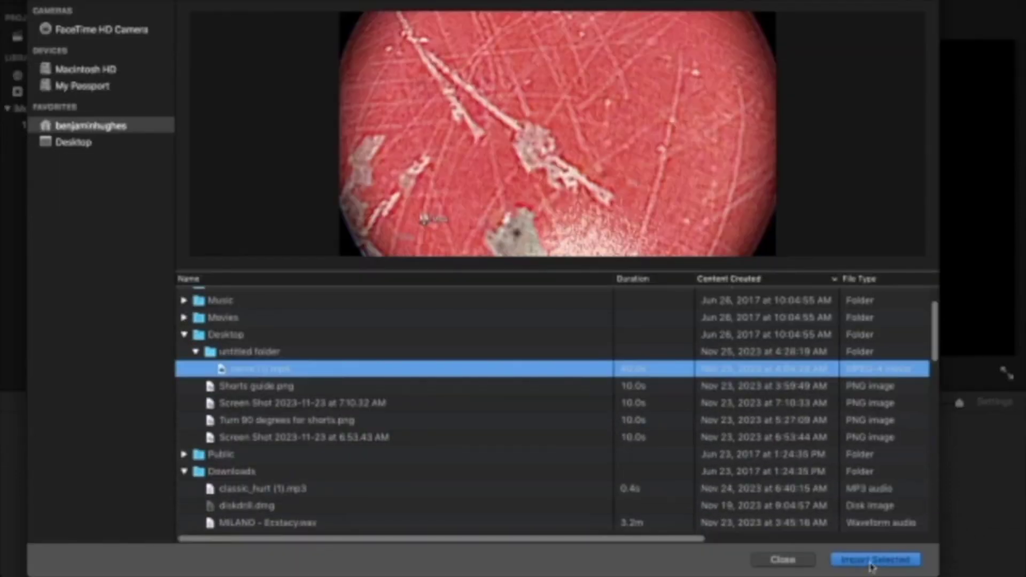
click(871, 560)
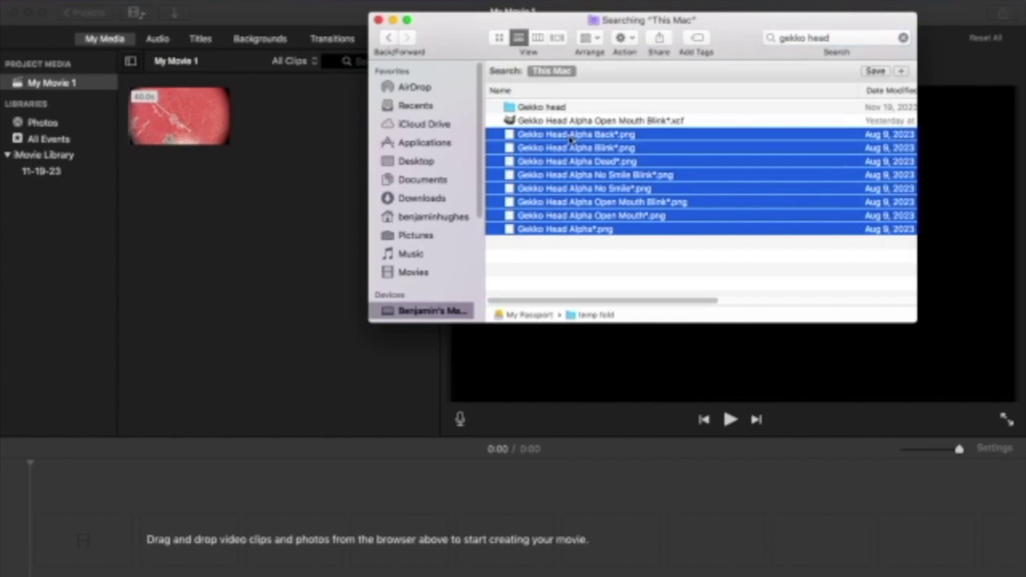
Add the eight Gekko Head Alpha PNG images from the Finder search results to the project media.
drag(571, 140, 307, 138)
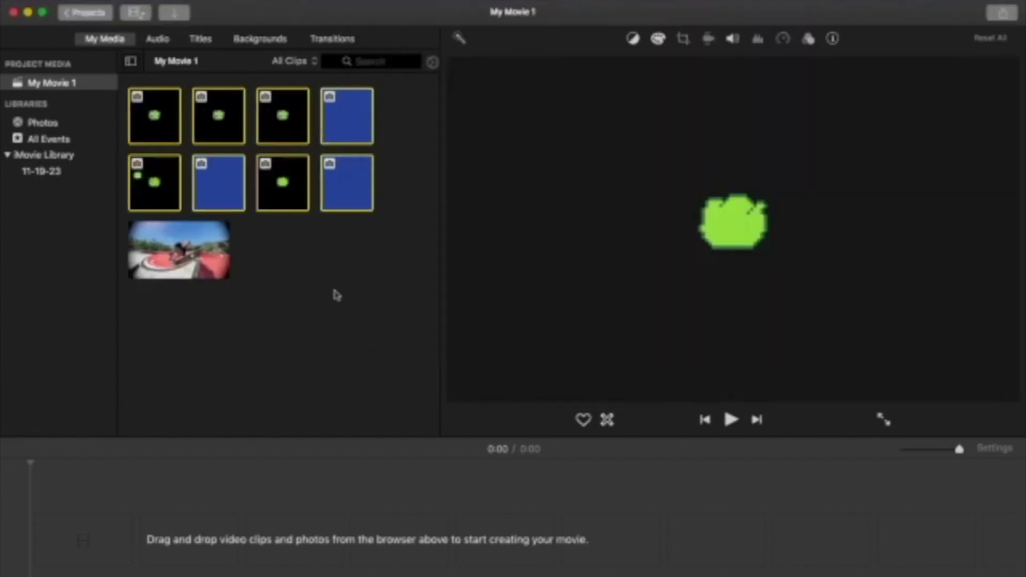
click(336, 295)
Place the skateboarding clip in the timeline and overlay the first gekko head image above it.
click(180, 256)
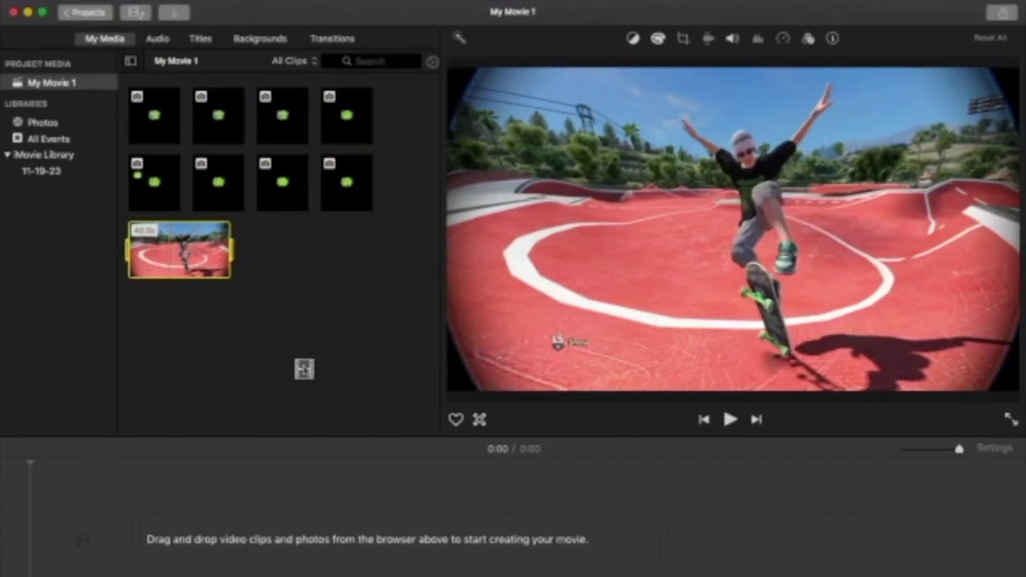
drag(304, 369, 142, 494)
drag(154, 116, 262, 485)
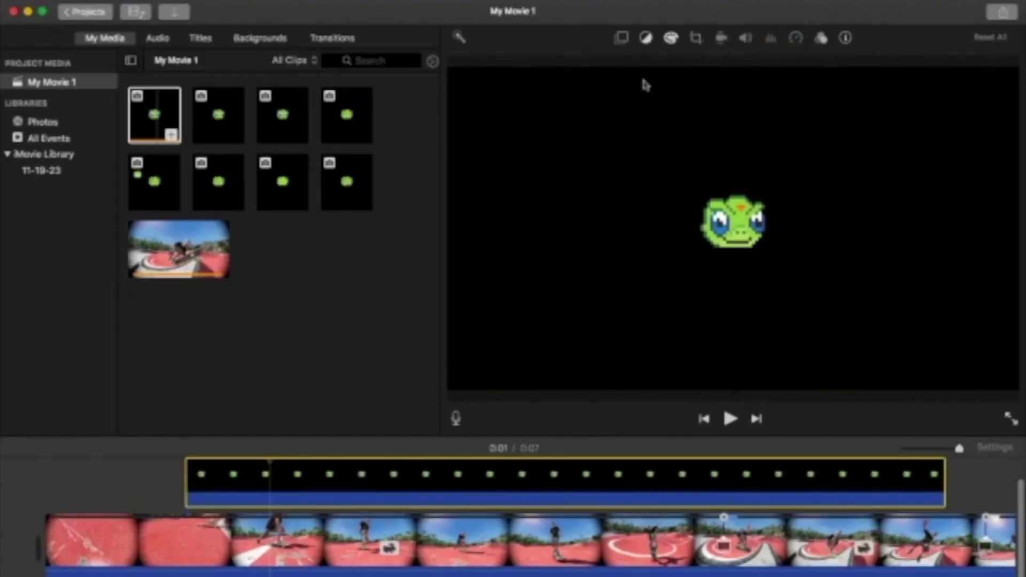
Set the gekko head overlay's video overlay mode to Picture in Picture.
click(622, 39)
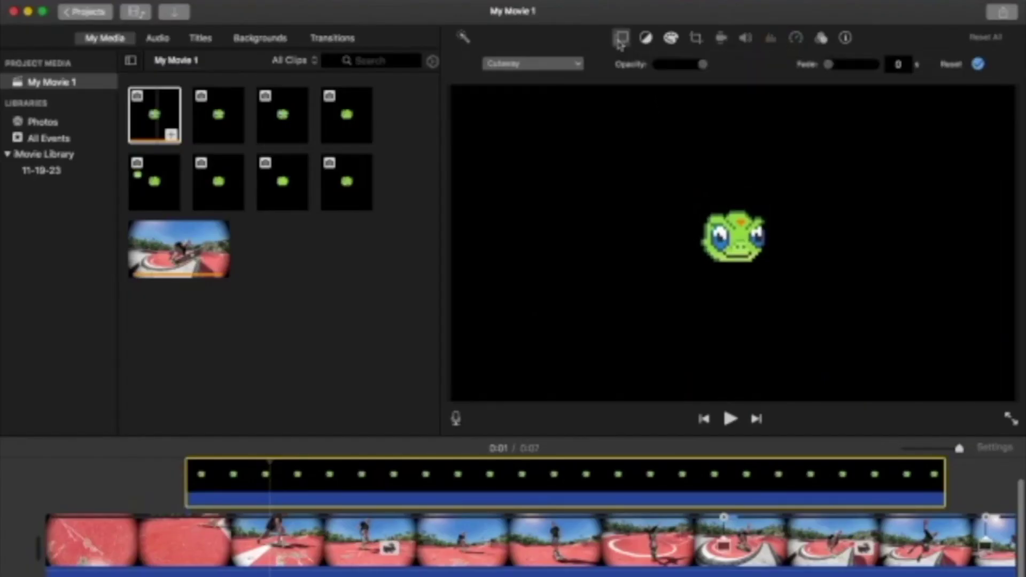
click(359, 156)
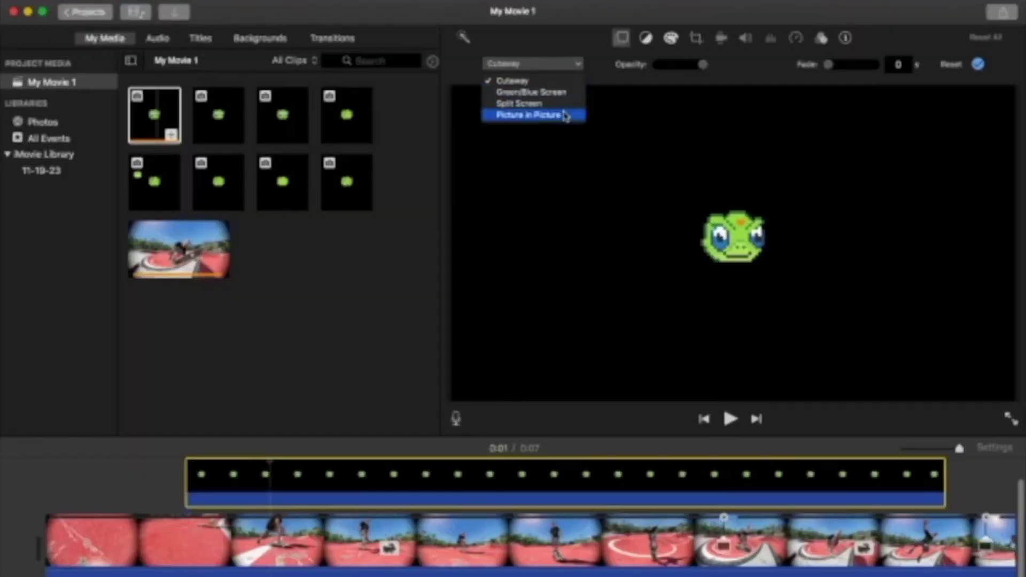
click(566, 116)
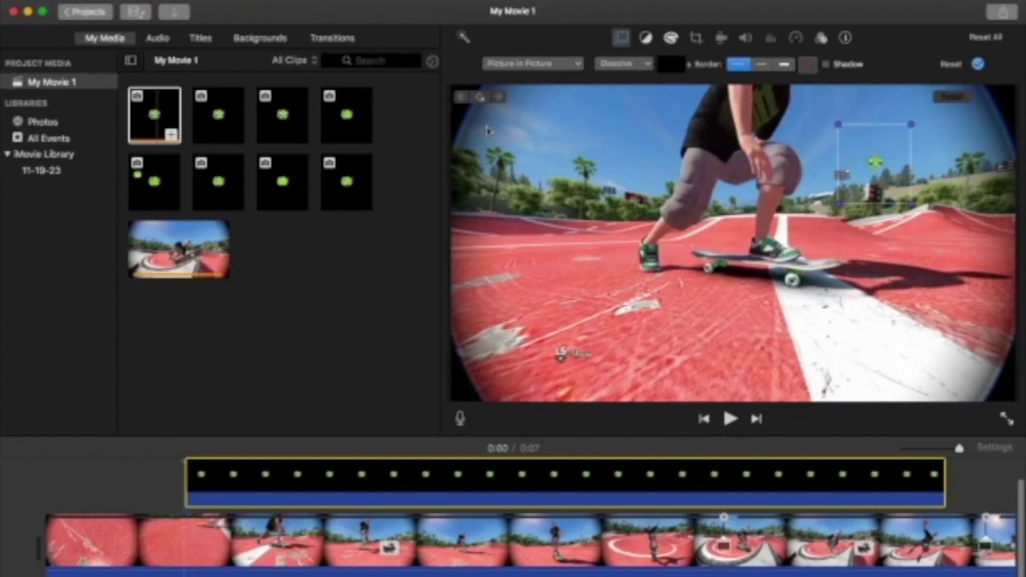
Enlarge the gekko head overlay and position it over the skater's head, then preview the movie full screen.
key(space)
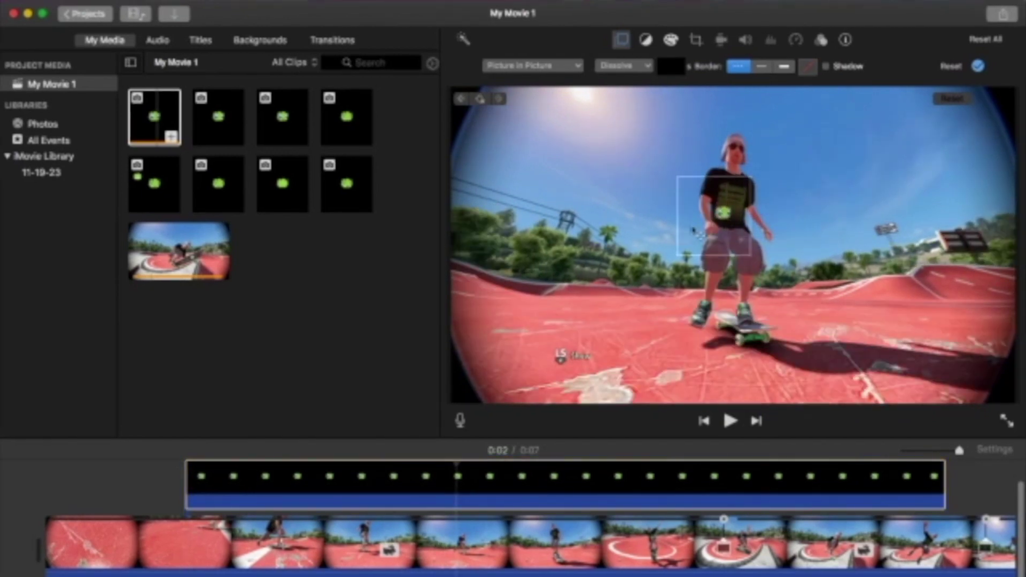
drag(628, 246, 587, 267)
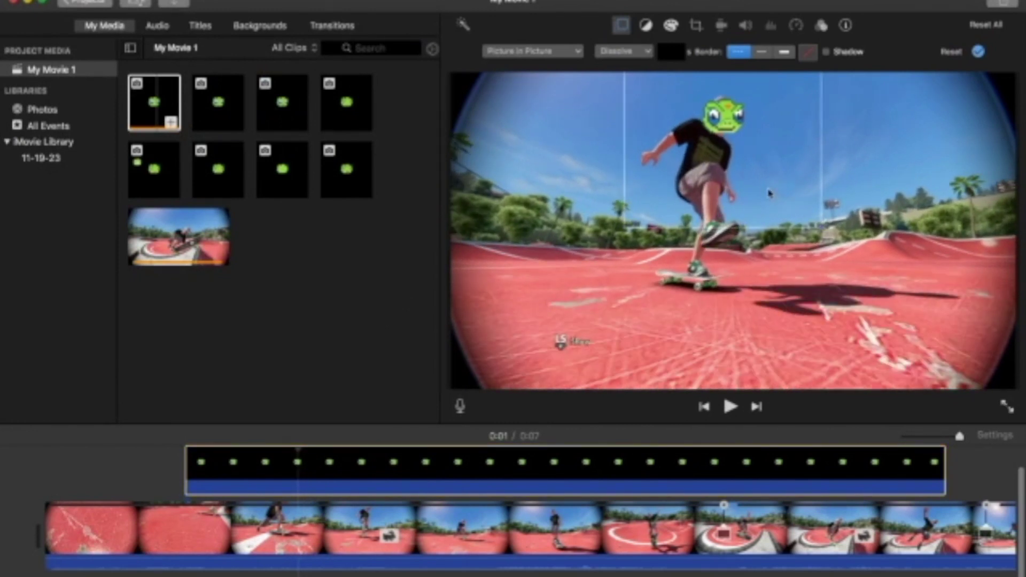
drag(770, 194, 768, 196)
key(super+shift+f)
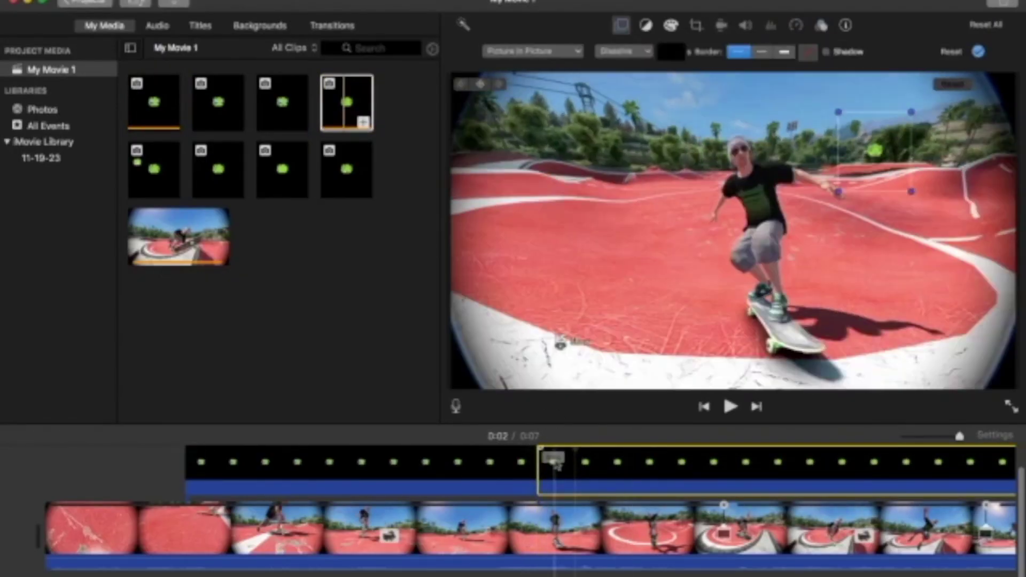
Shorten the second gekko head overlay and add another gekko head image after it in the overlay track.
drag(1016, 470, 581, 471)
drag(214, 124, 634, 470)
Apply the Flipped clip filter to the last gekko head overlay and split it at about 0:03.
click(822, 25)
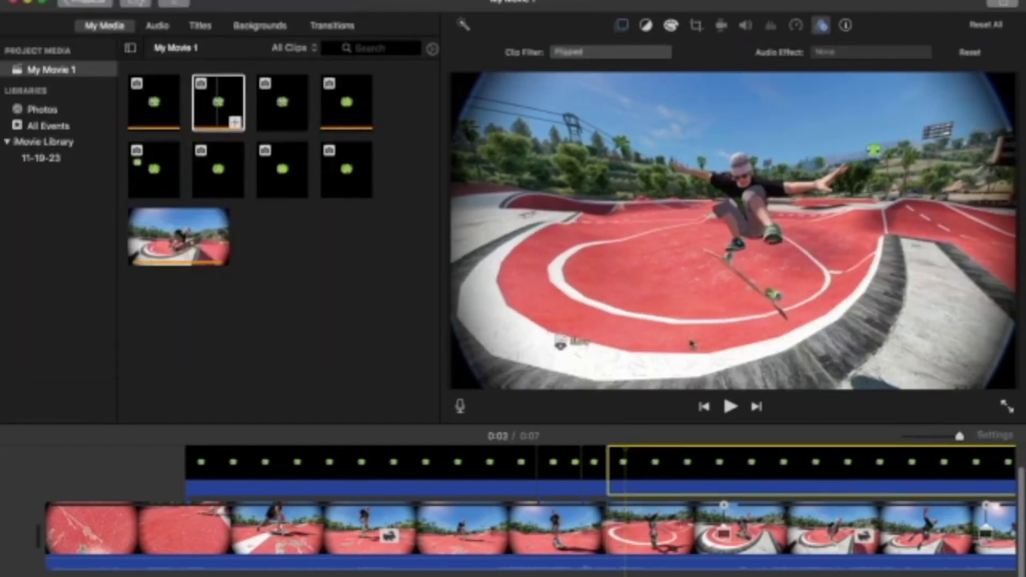
key(super+b)
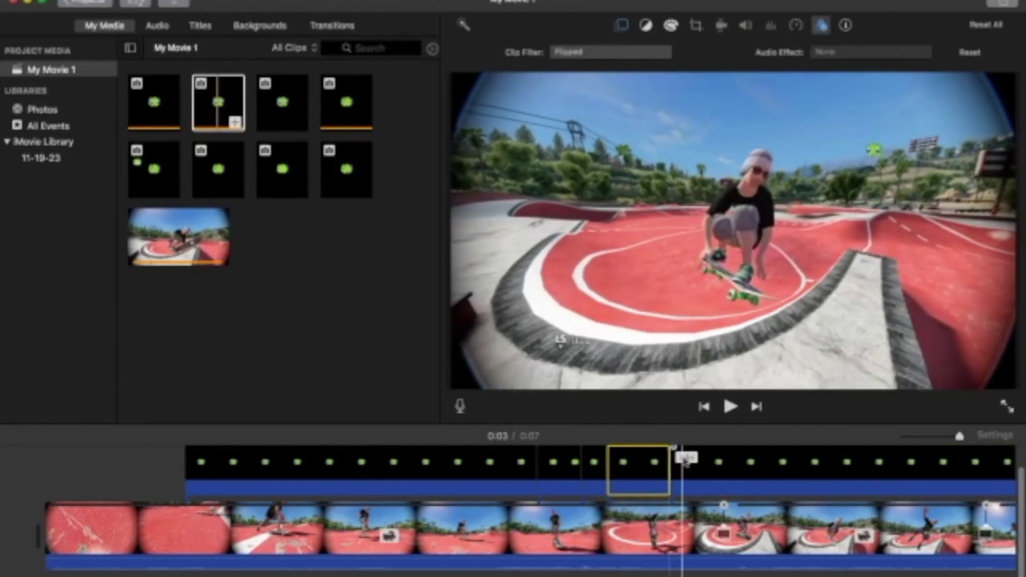
Enlarge and reposition the last gekko head overlay with its Picture in Picture controls and extend the overlay's end.
click(686, 460)
scroll(686, 471, right, 10)
click(622, 26)
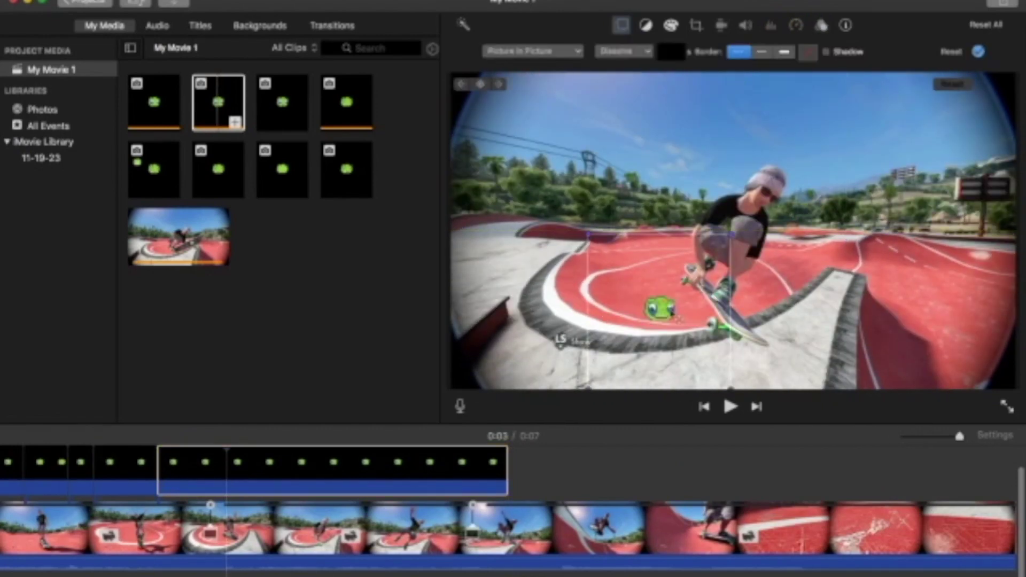
drag(507, 469, 562, 469)
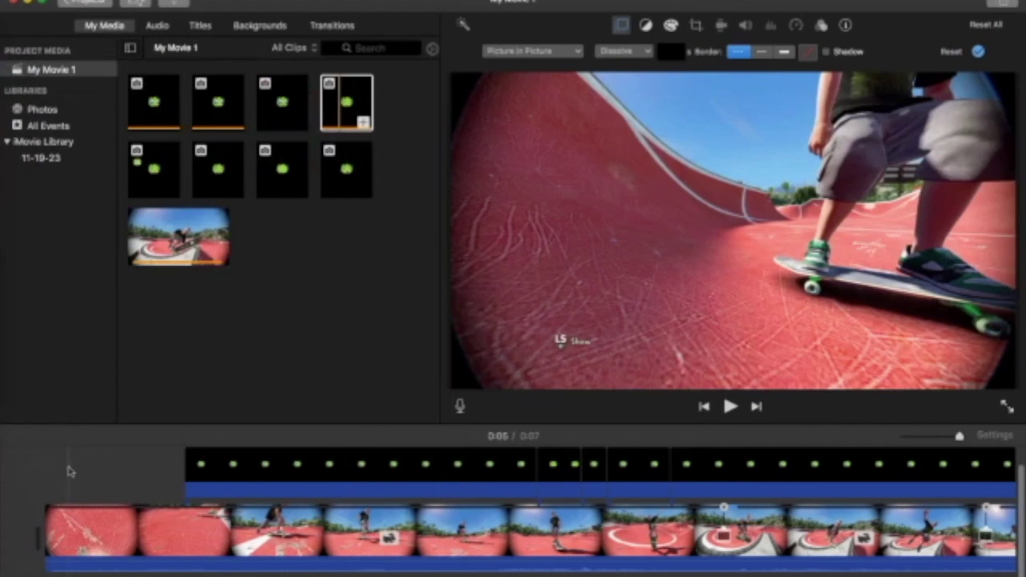
Play the edited movie full screen from the beginning.
click(64, 465)
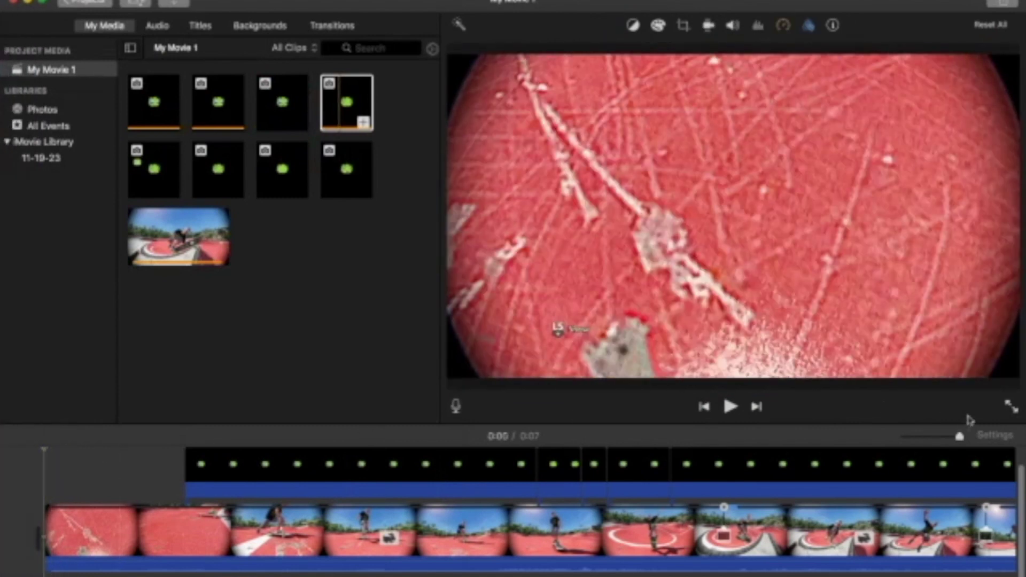
click(1011, 408)
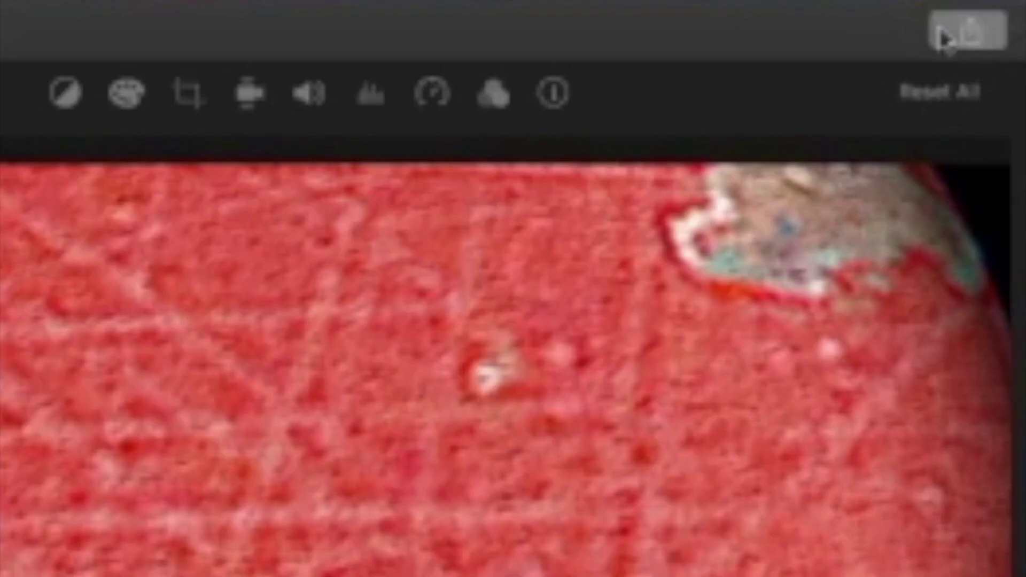
Set up a file export of the movie titled Name This Trick, with compression set to Better Quality.
click(960, 47)
click(789, 163)
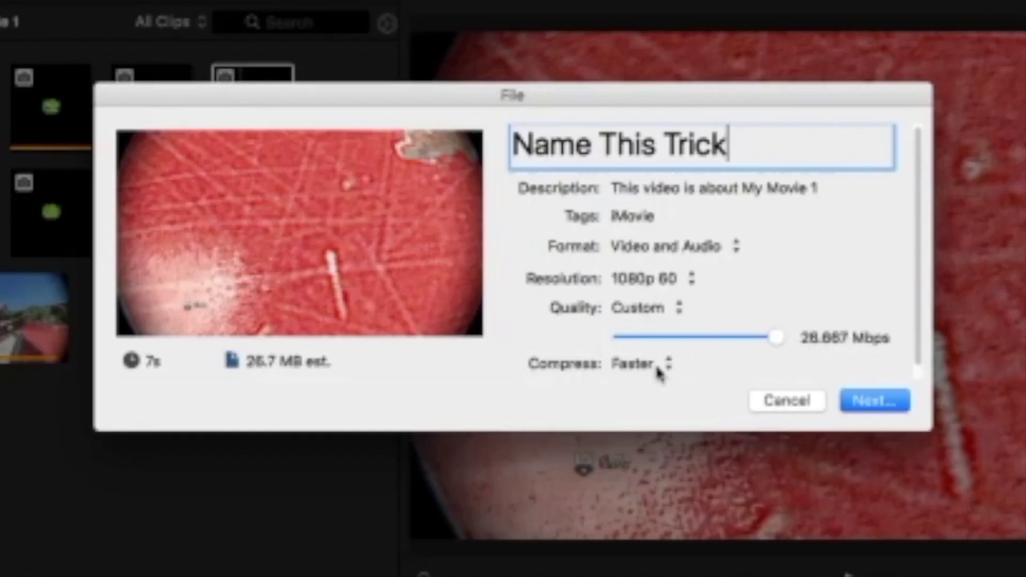
click(659, 369)
click(656, 387)
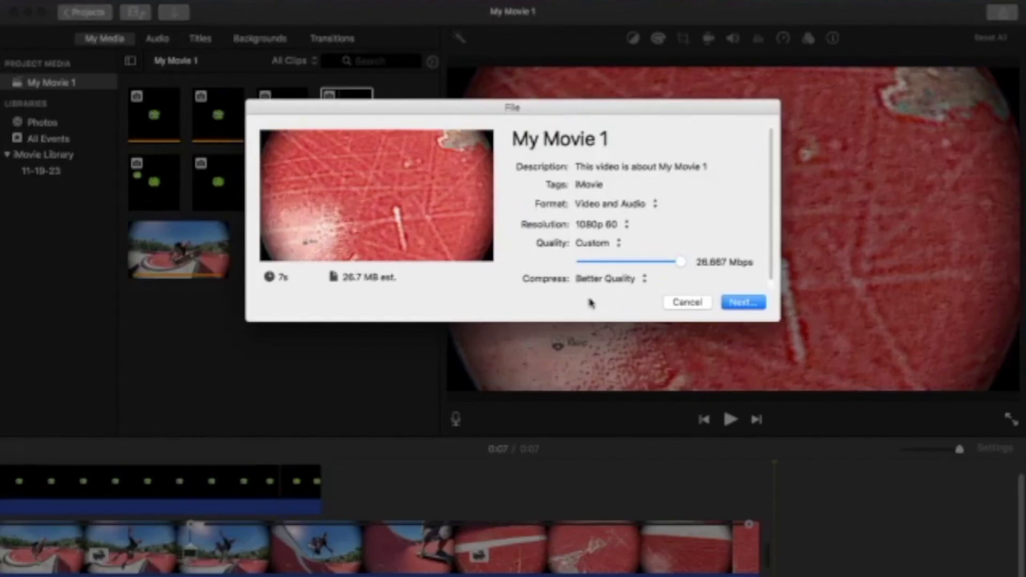
click(615, 287)
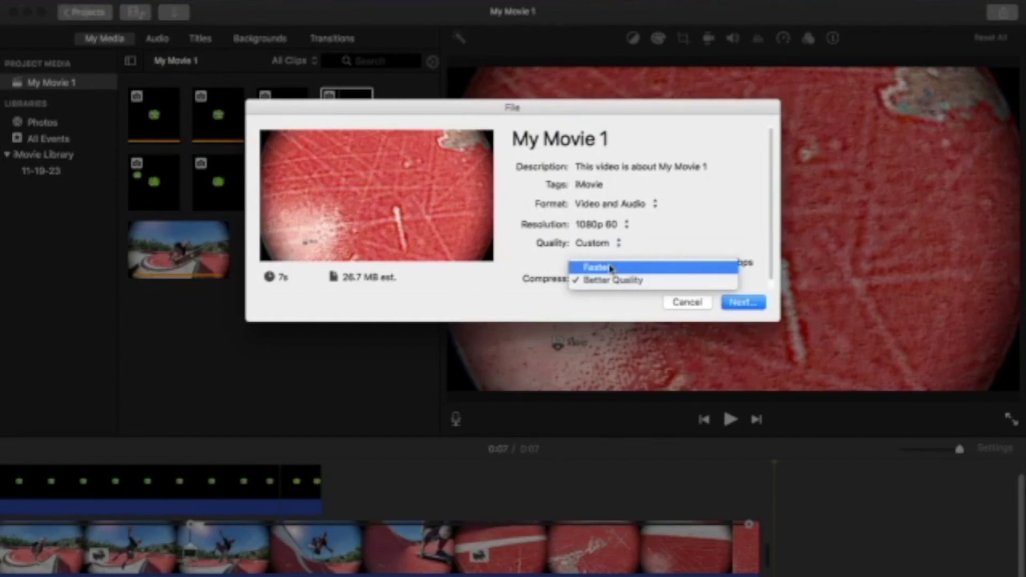
click(635, 283)
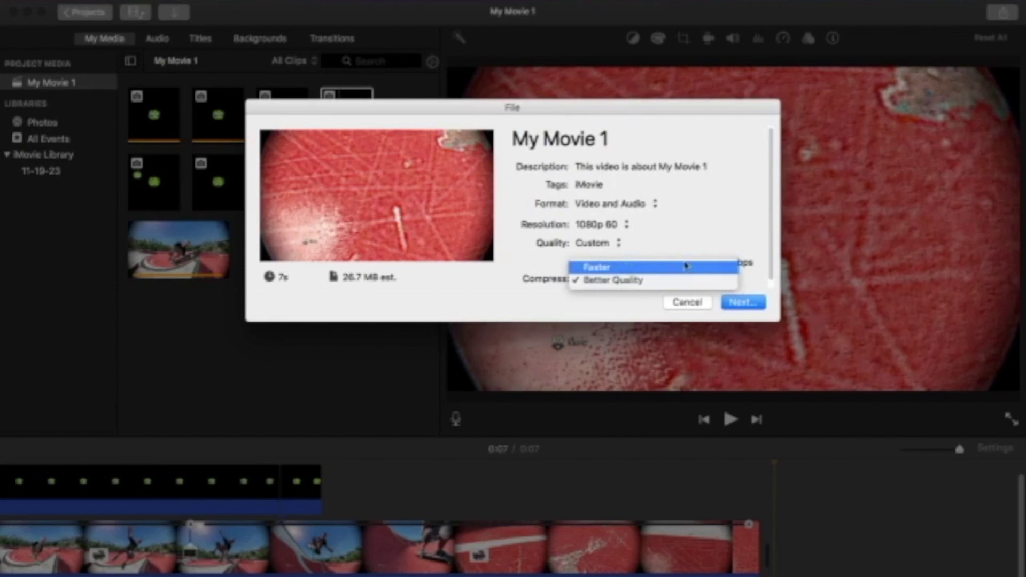
click(709, 214)
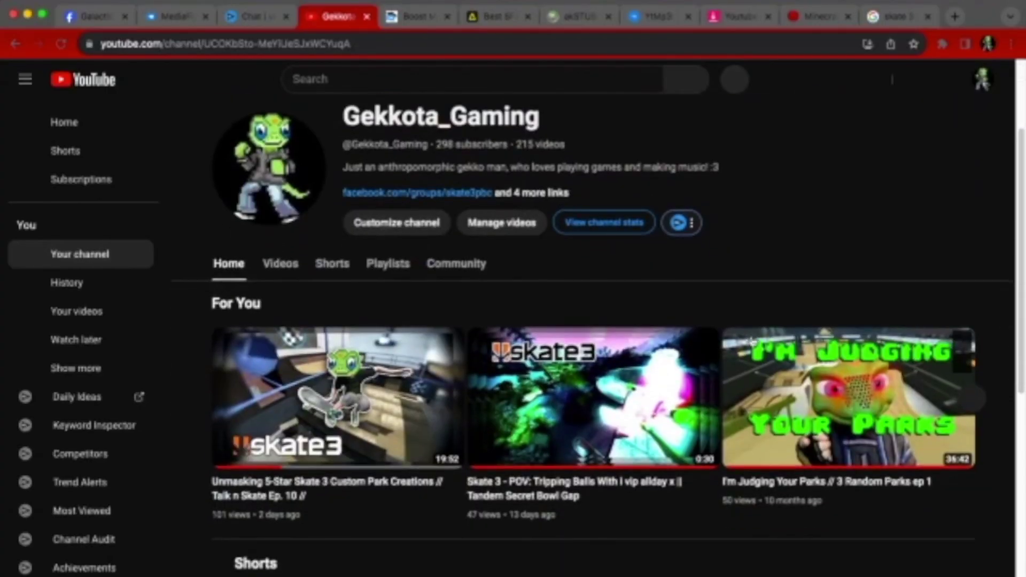
Look through the Shorts and Videos sections of the Gekkota_Gaming YouTube channel in the browser.
scroll(700, 328, down, 8)
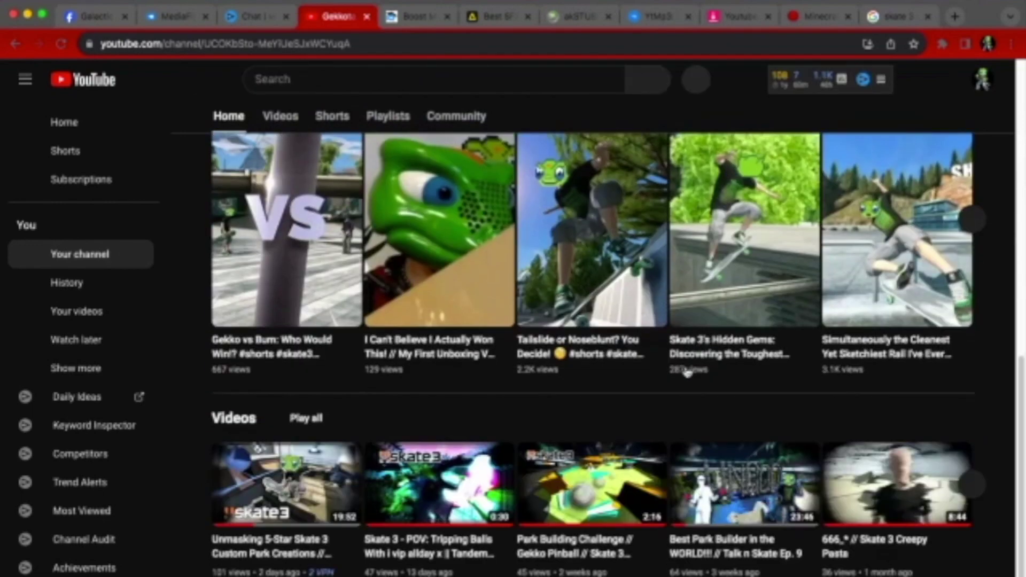
scroll(688, 372, up, 5)
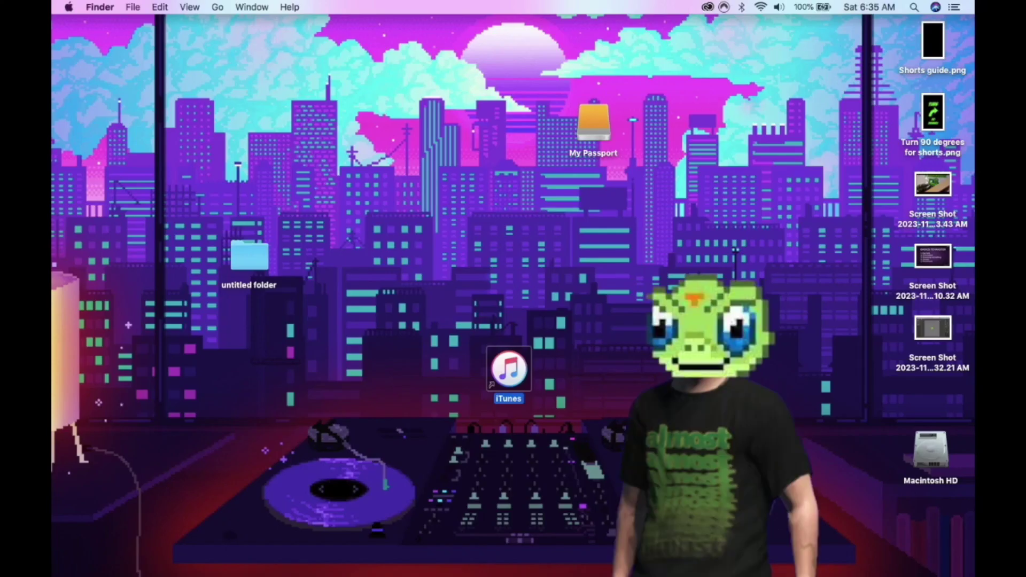